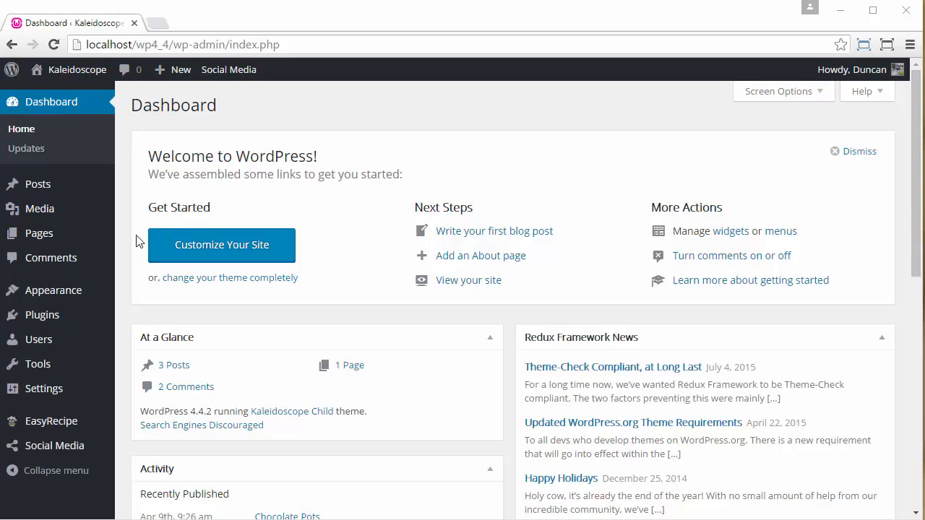
- Open the theme customizer and preview the Chocolate Pots post down to its author details and comments
mouse_move(116, 312)
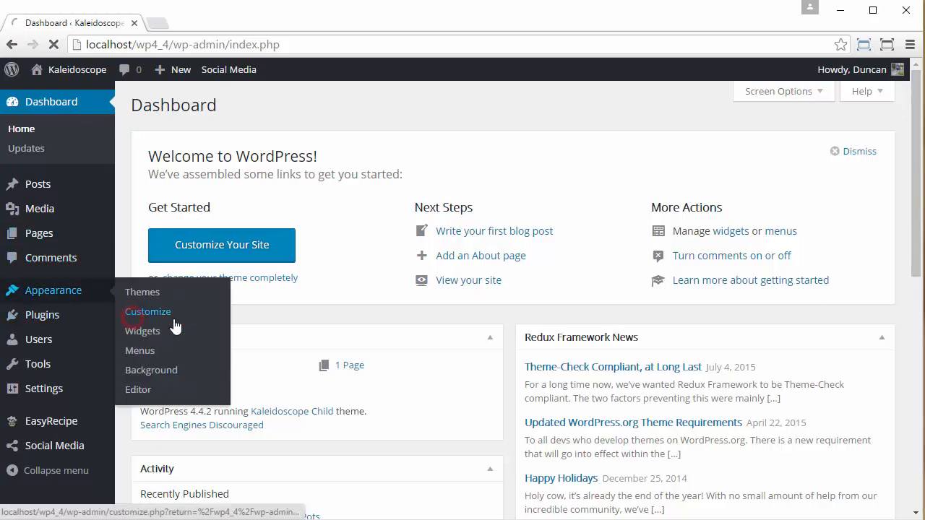
left_click(175, 317)
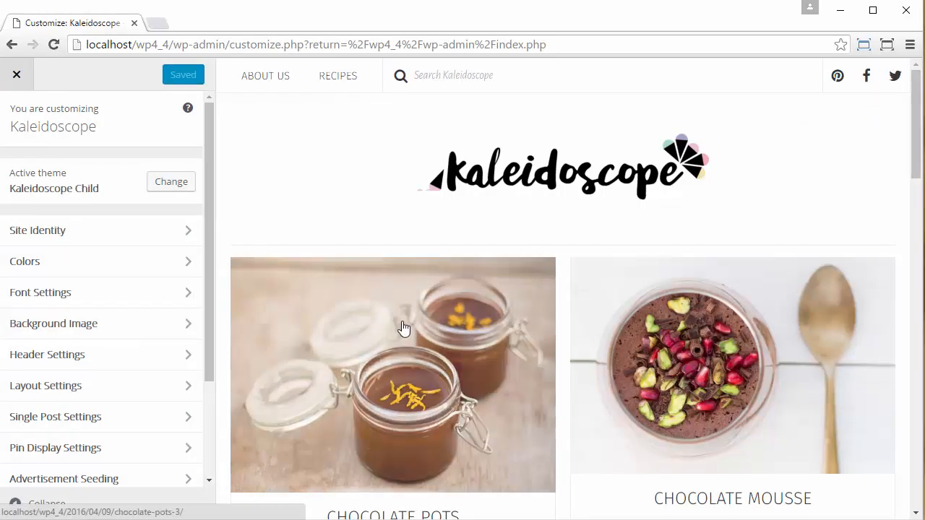
left_click(402, 321)
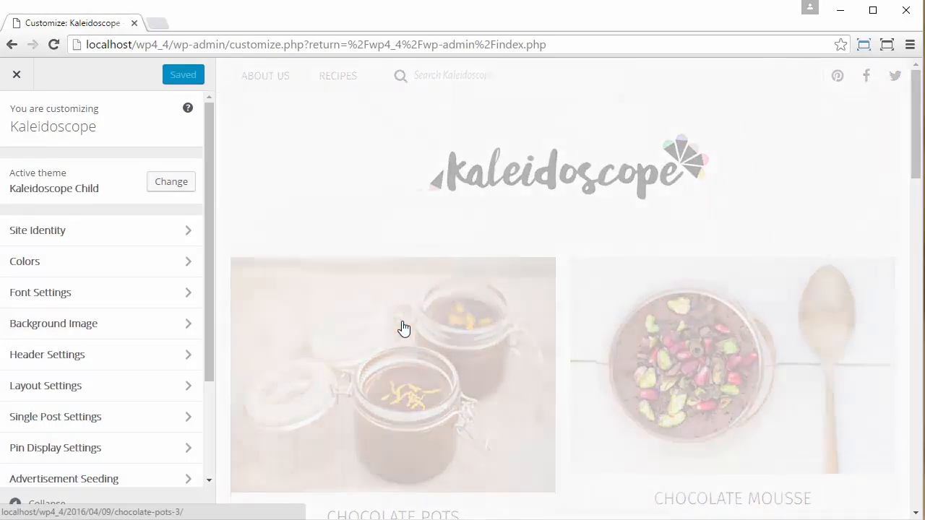
scroll(604, 308, "down", 10)
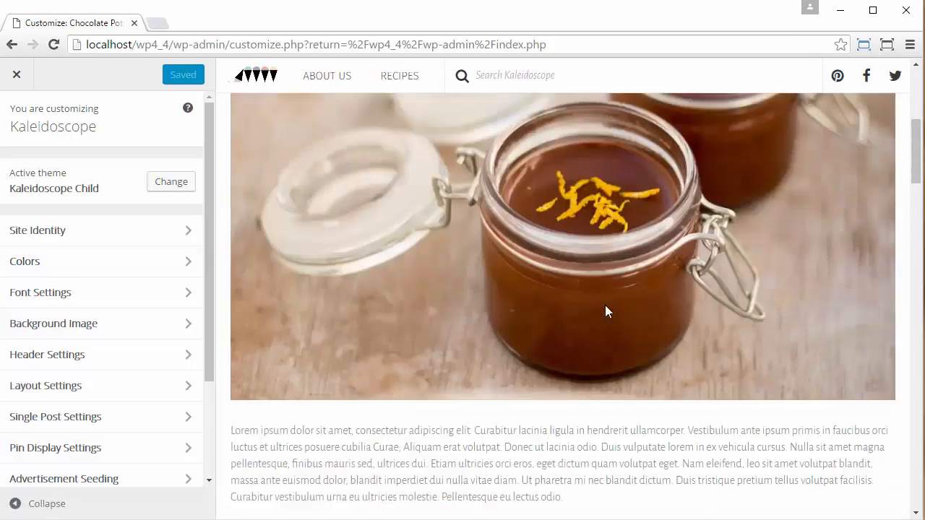
scroll(607, 311, "down", 10)
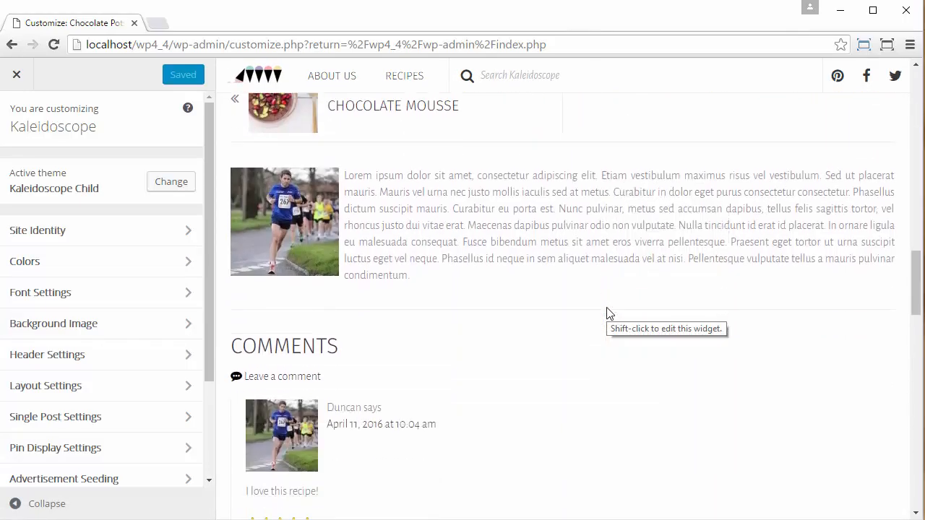
scroll(196, 334, "down", 3)
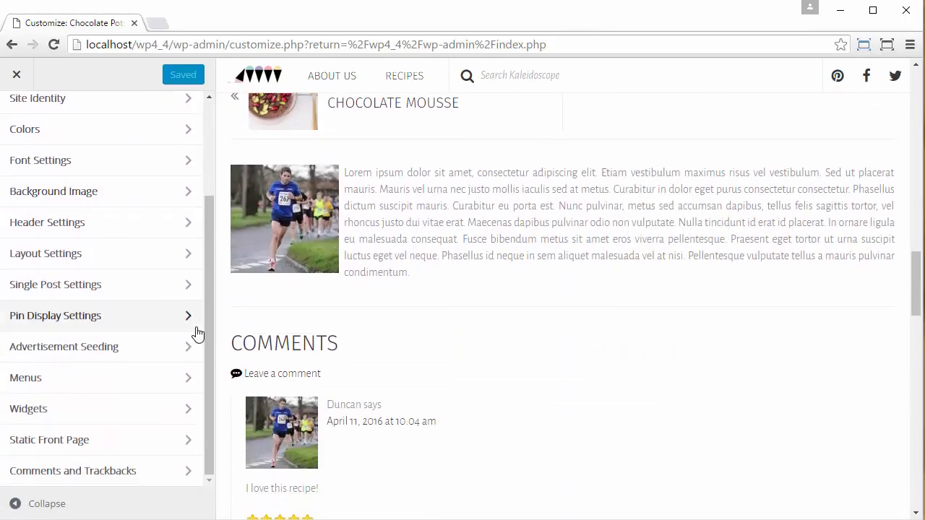
- Add the LCT - Similar Items Grid widget to the Post Middle widget area
left_click(190, 407)
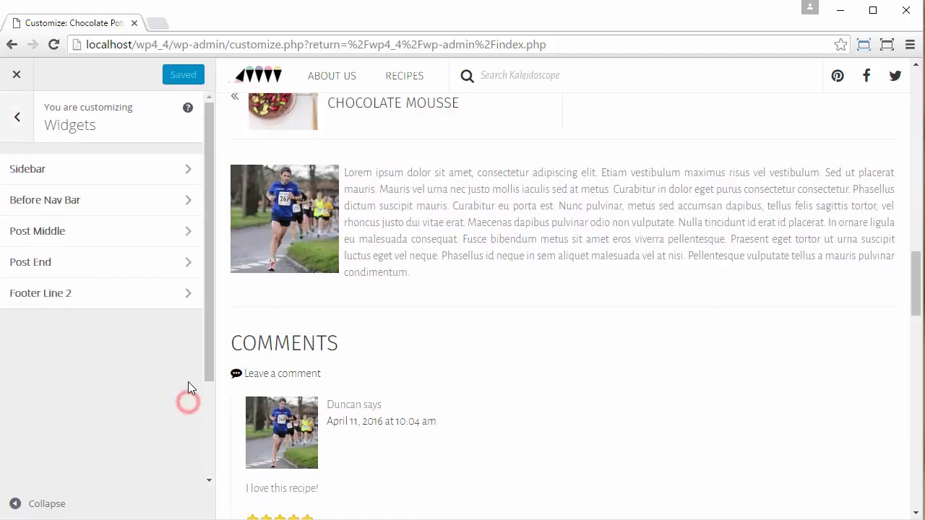
left_click(189, 231)
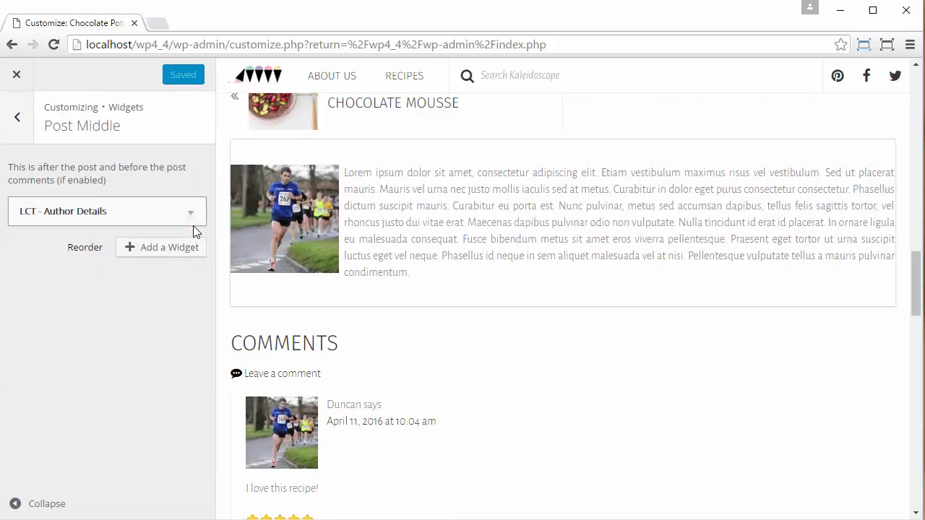
left_click(177, 262)
scroll(363, 343, "down", 4)
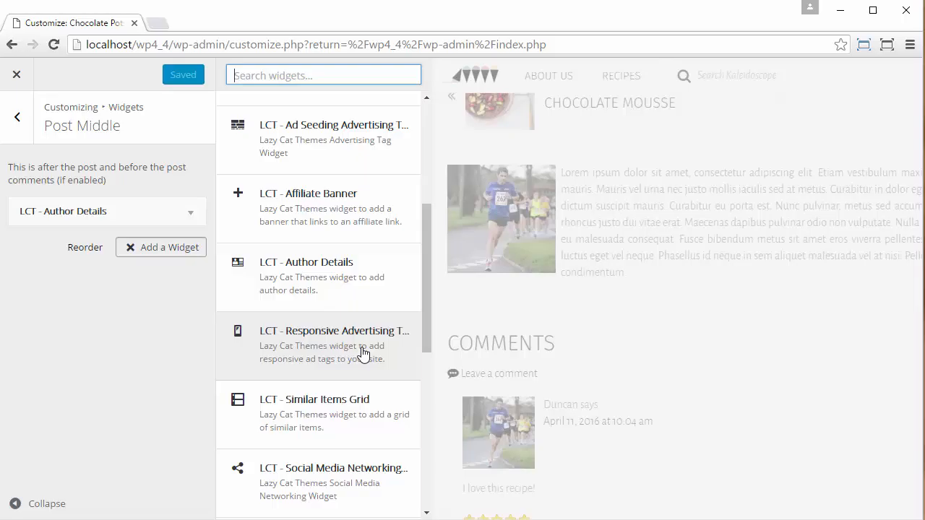
left_click(340, 394)
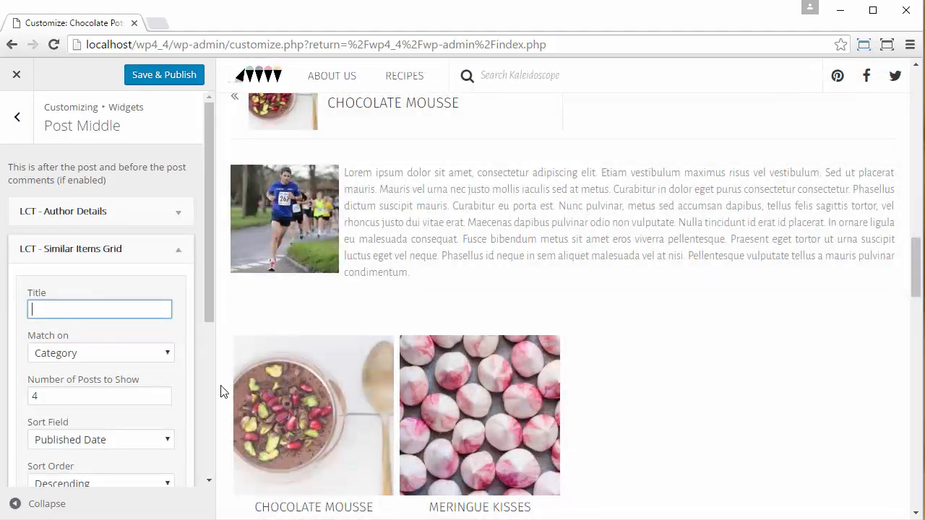
- Try the Similar Items Grid widget above Author Details, and restore Author Details to the first position
left_click_drag(76, 250, 85, 200)
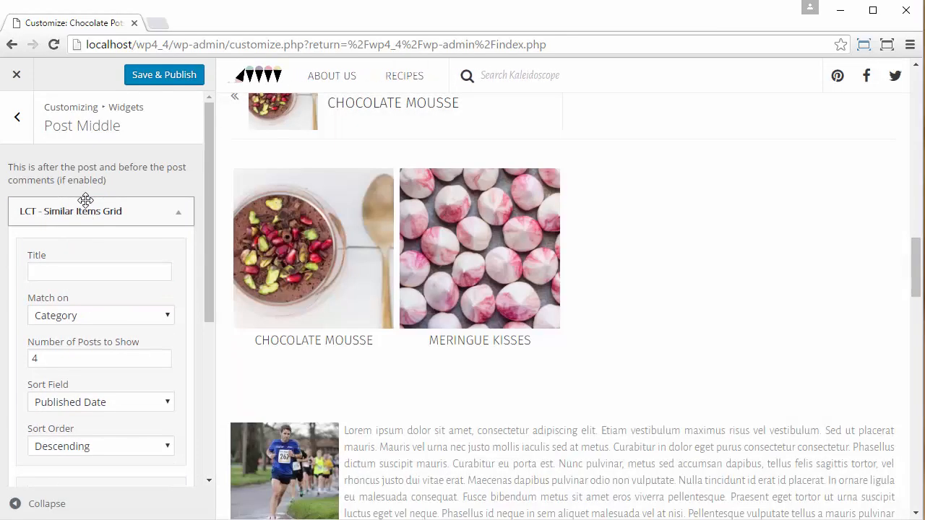
scroll(85, 222, "down", 3)
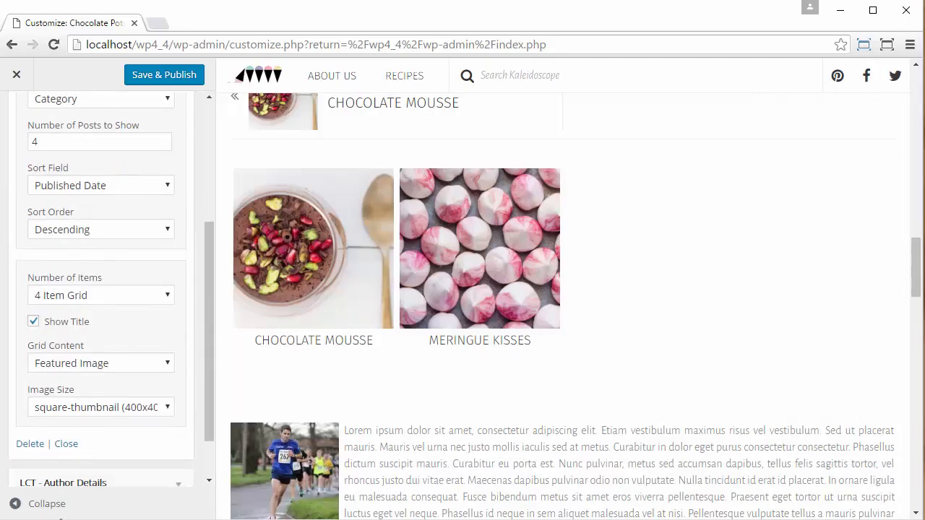
scroll(130, 284, "up", 5)
left_click(181, 218)
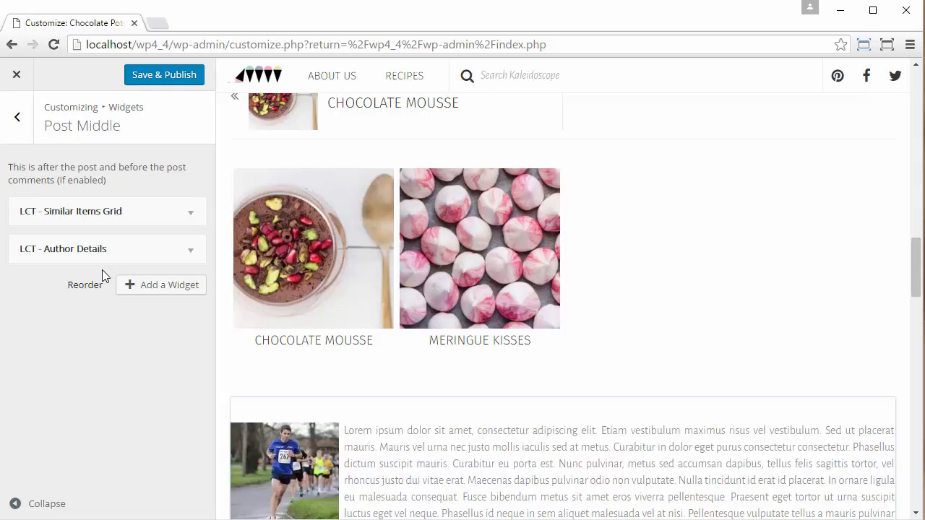
left_click_drag(102, 248, 102, 203)
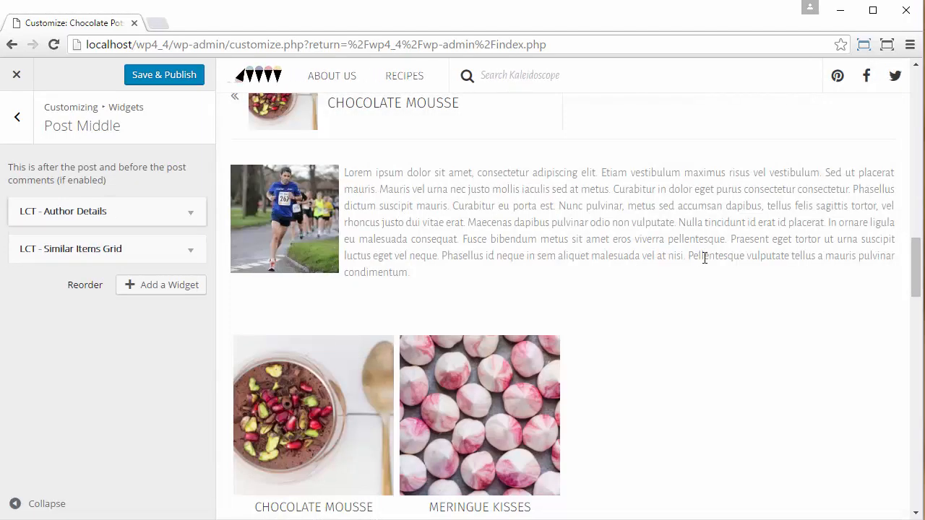
scroll(636, 279, "down", 2)
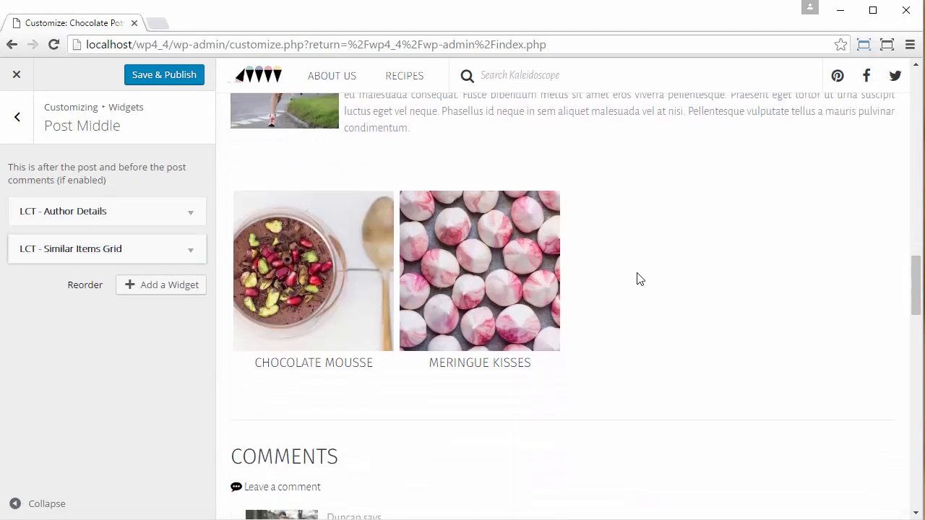
- Expand the Similar Items Grid widget and examine its matching, sorting and grid layout options
left_click(191, 252)
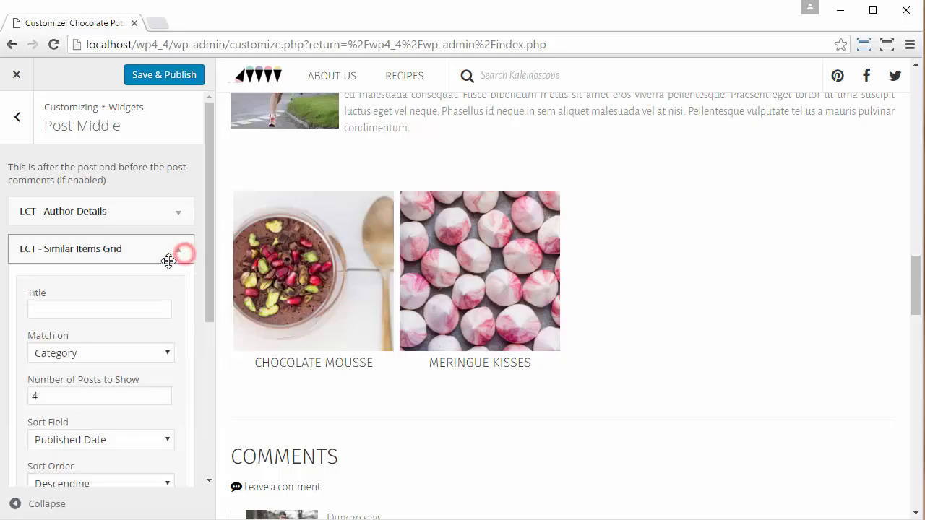
scroll(163, 306, "down", 2)
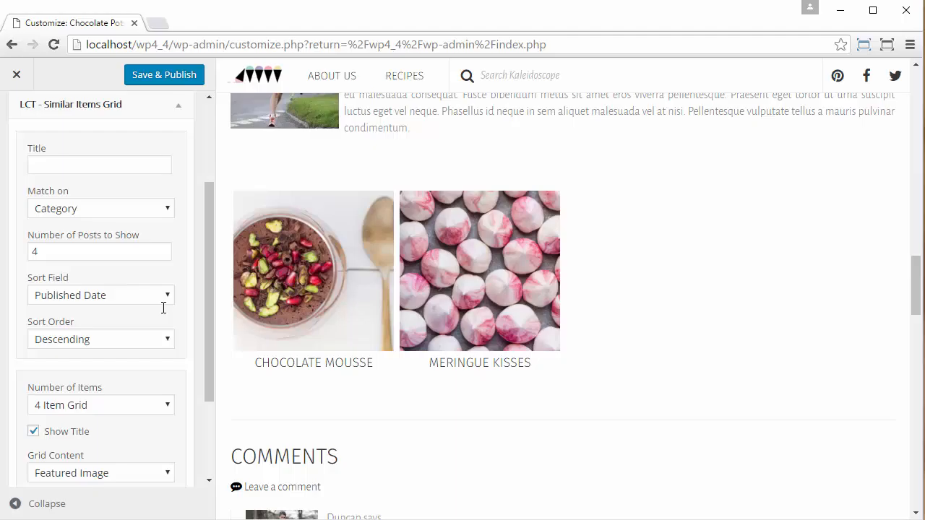
scroll(163, 311, "down", 2)
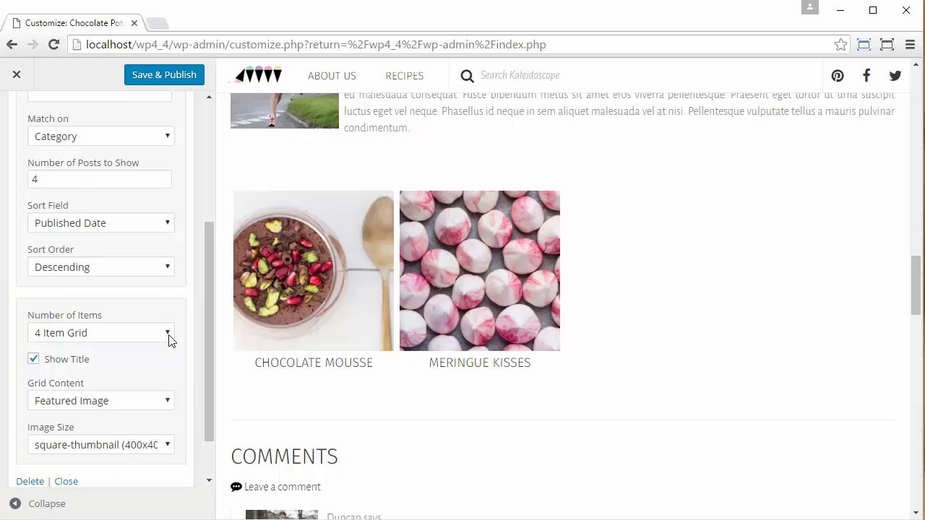
- Try the grid without Show Title and as a 2 Item Grid, restoring the titles and the 4 Item Grid
left_click(32, 359)
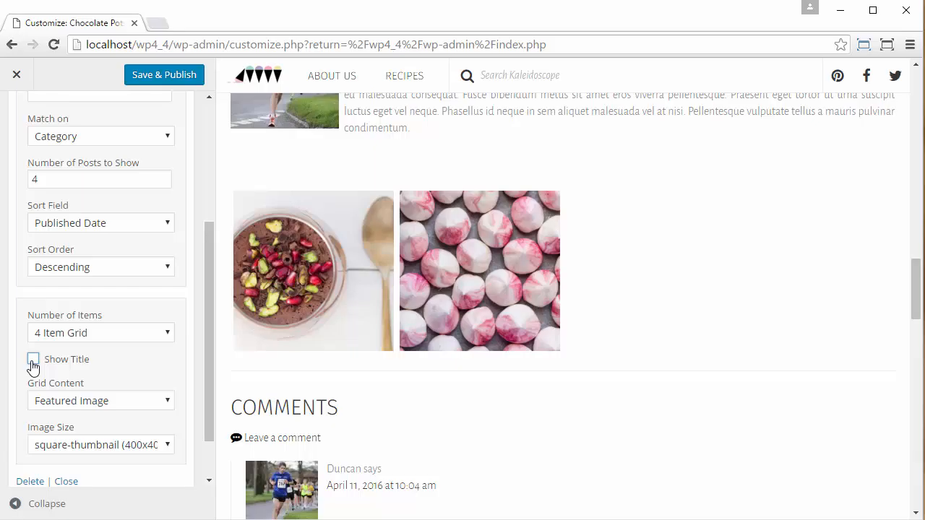
left_click(33, 360)
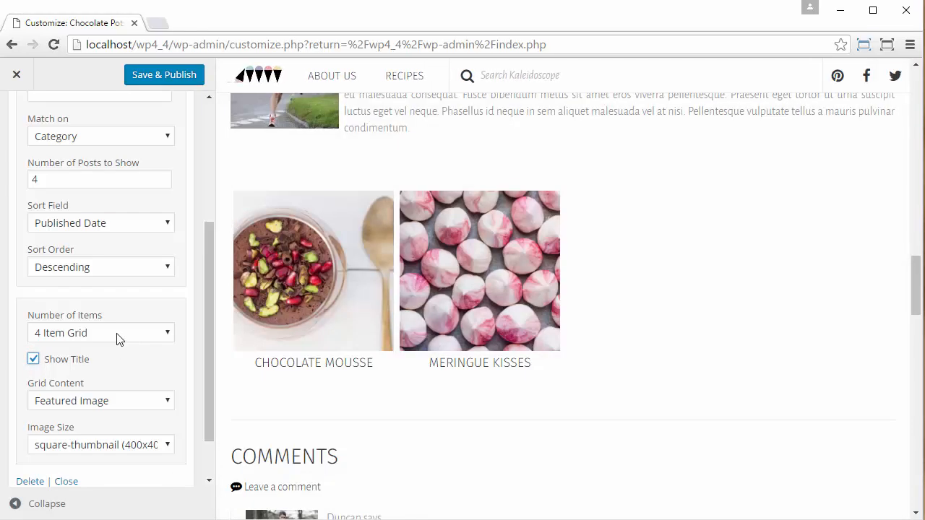
left_click(118, 336)
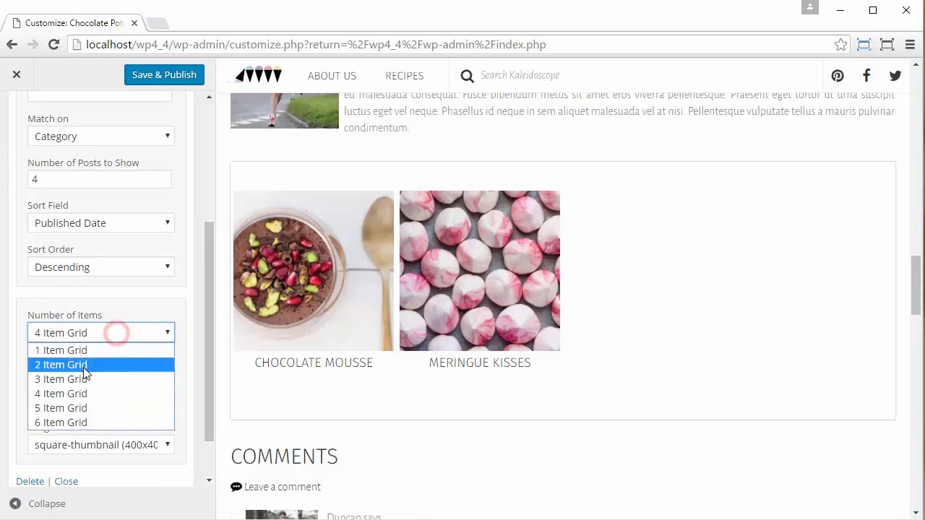
left_click(89, 362)
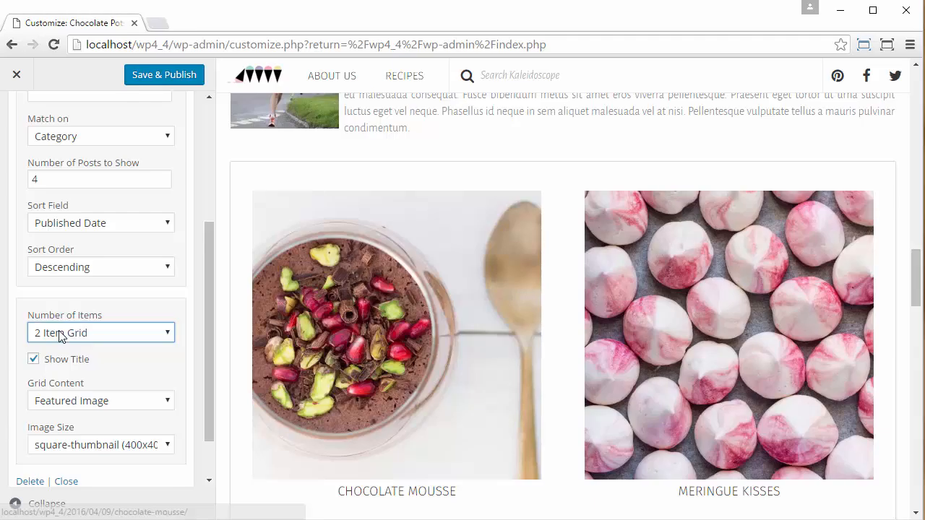
left_click(60, 332)
left_click(59, 392)
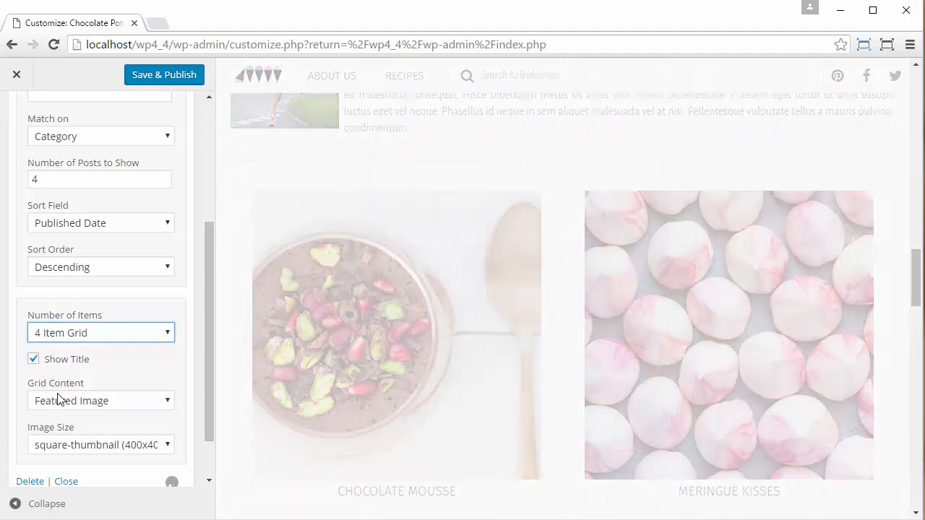
- Set the Similar Items Grid title to "check out these babies!" and publish the customizer changes
scroll(62, 390, "up", 3)
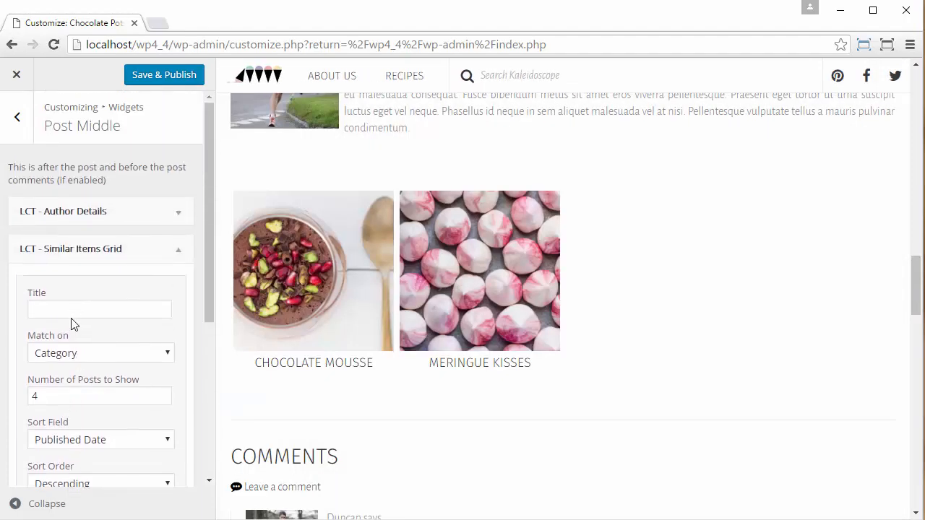
left_click(72, 311)
type("check out")
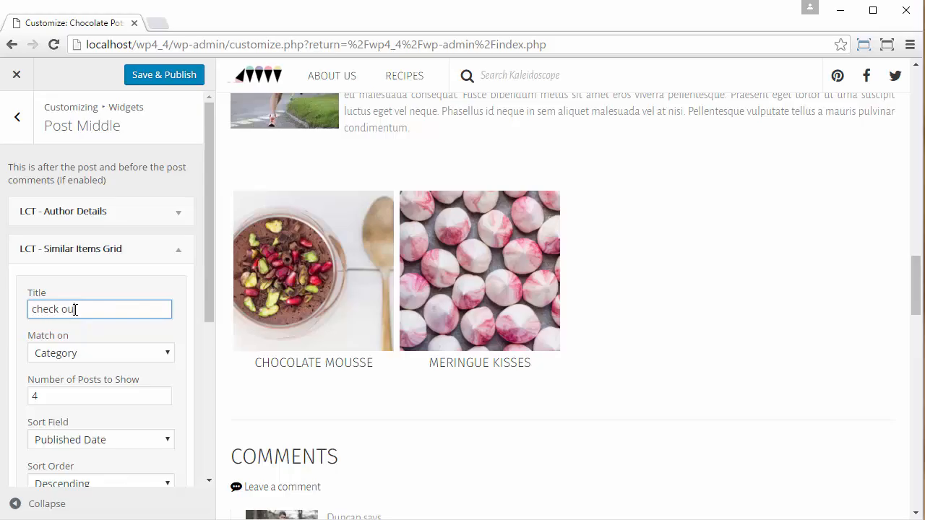
type(" these babi")
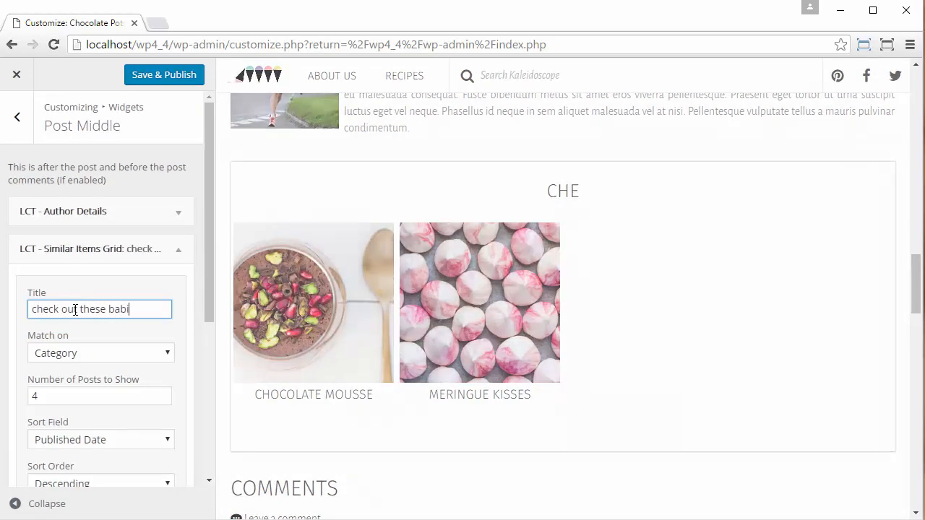
type("es!")
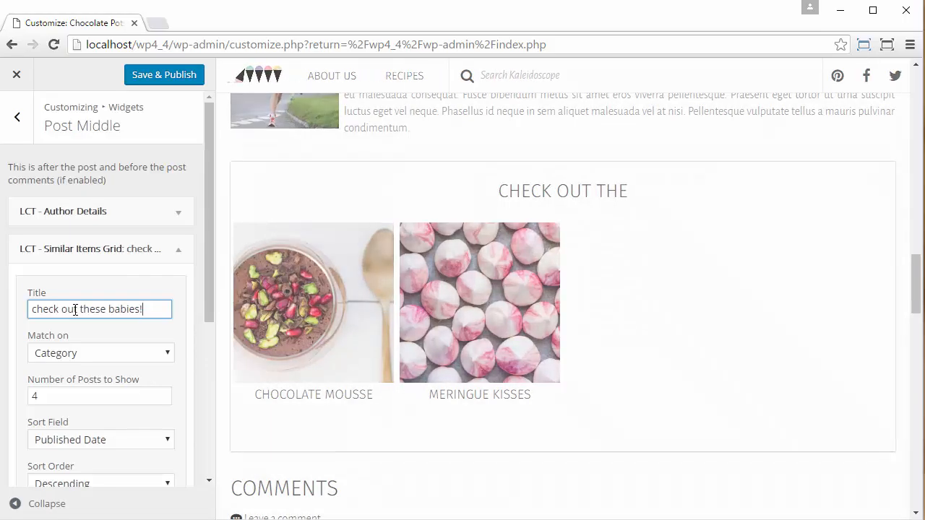
scroll(75, 309, "down", 1)
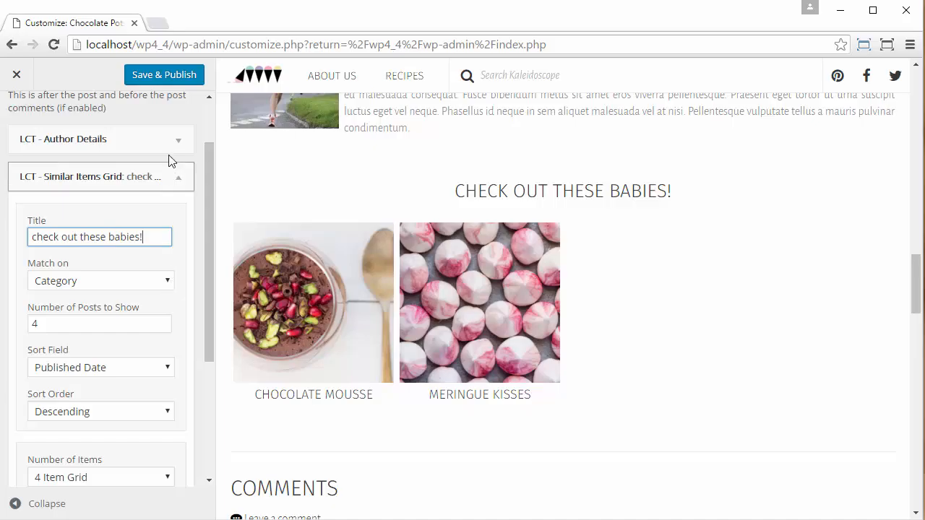
left_click(160, 78)
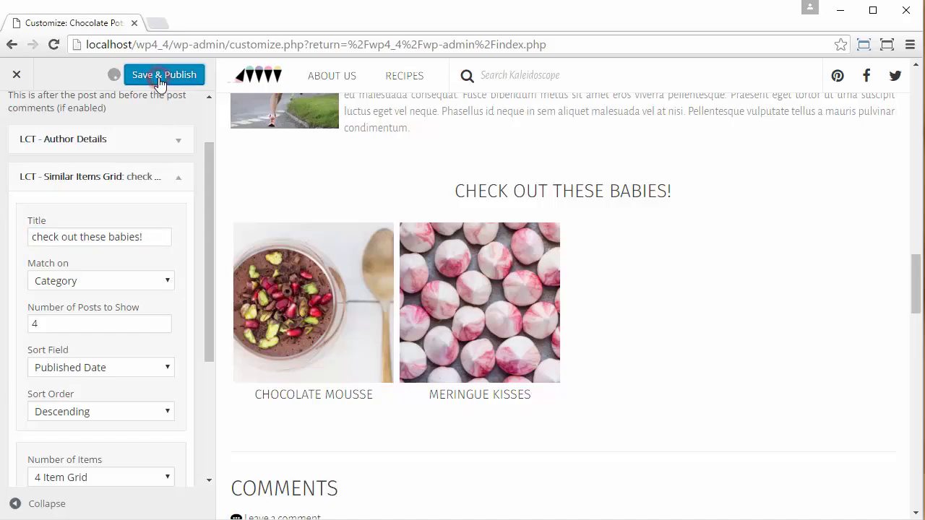
- Close the customizer, open the live site in a new tab and check the similar items grid on the Chocolate Mousse post
left_click(16, 74)
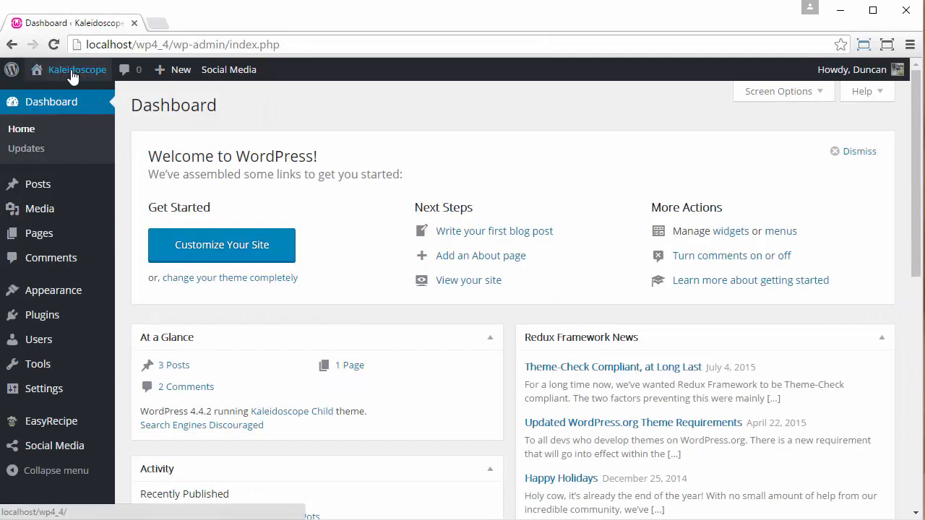
middle_click(72, 69)
left_click(206, 24)
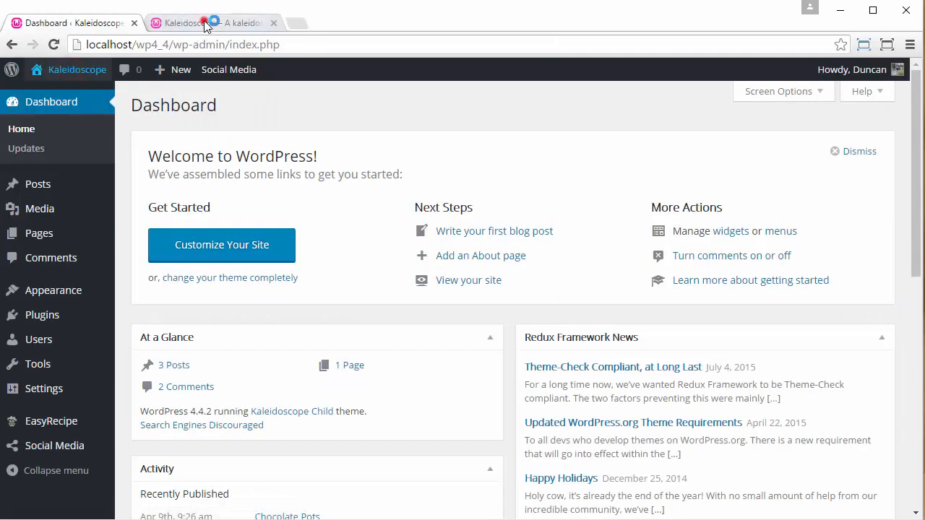
left_click(733, 293)
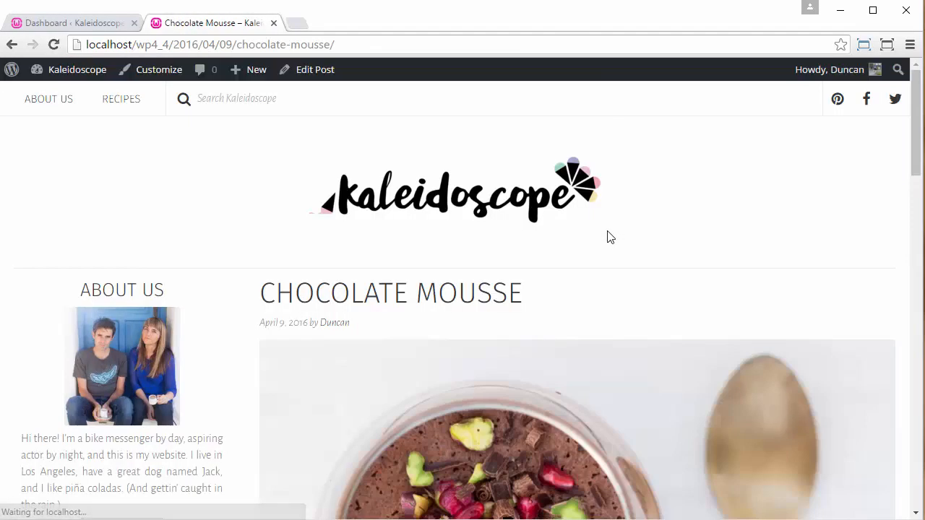
scroll(607, 235, "down", 12)
scroll(610, 231, "down", 3)
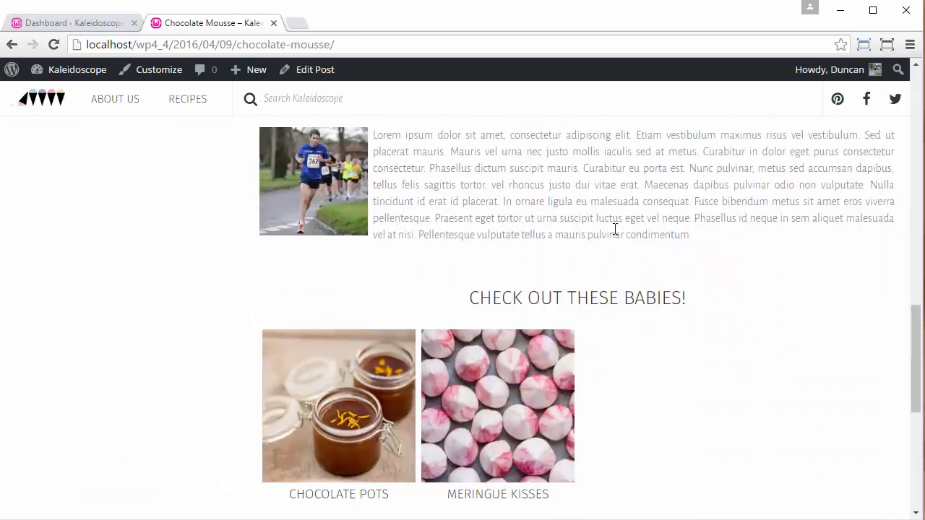
- Open the Meringue Kisses post from the similar items grid and check the area below its content
left_click(564, 409)
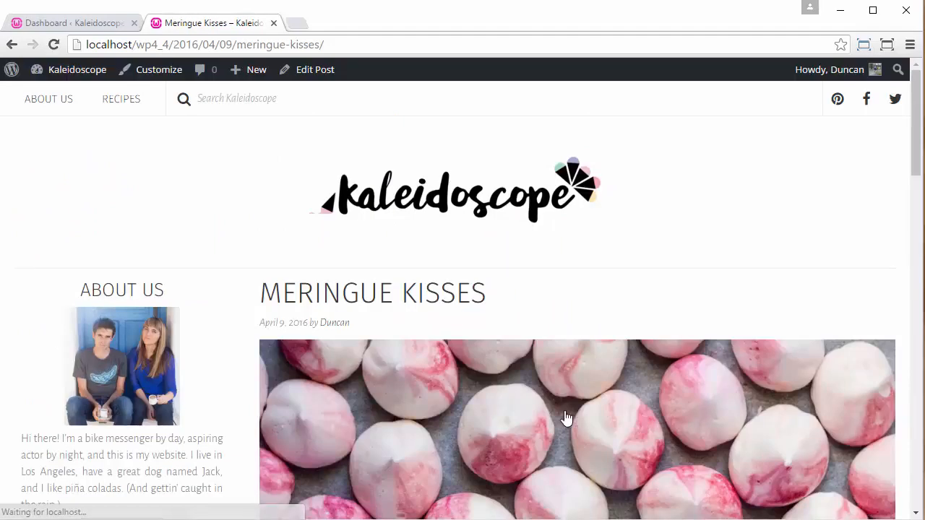
scroll(694, 270, "down", 5)
scroll(694, 271, "down", 15)
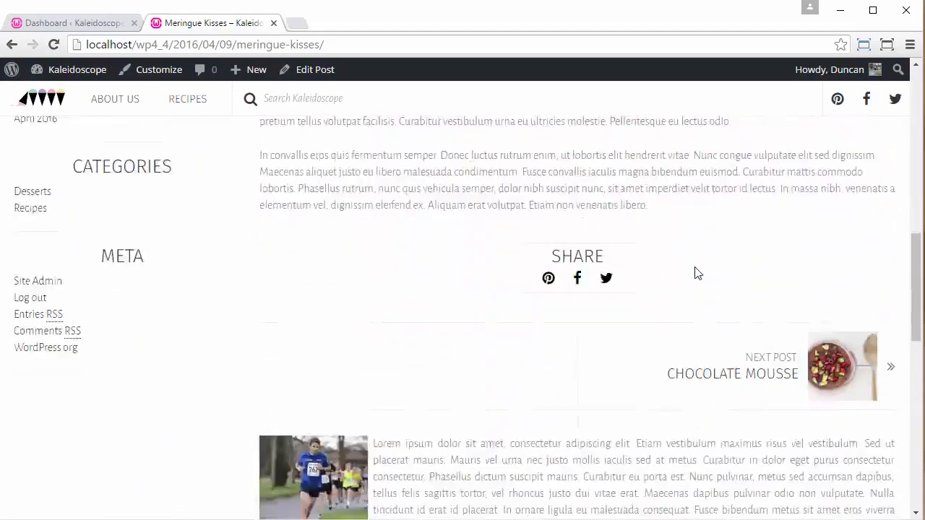